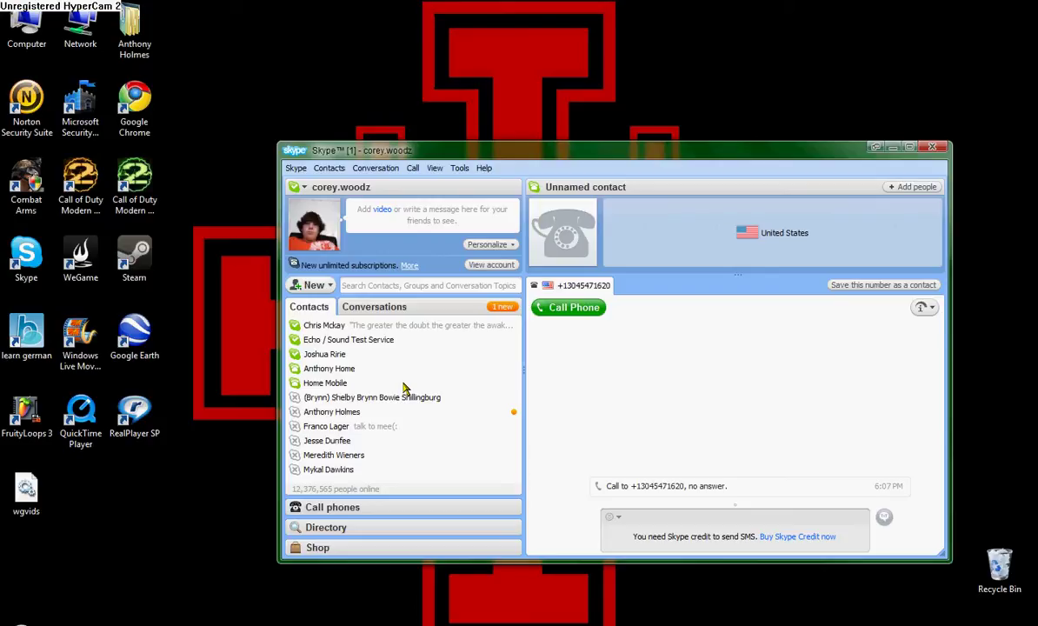
click(561, 309)
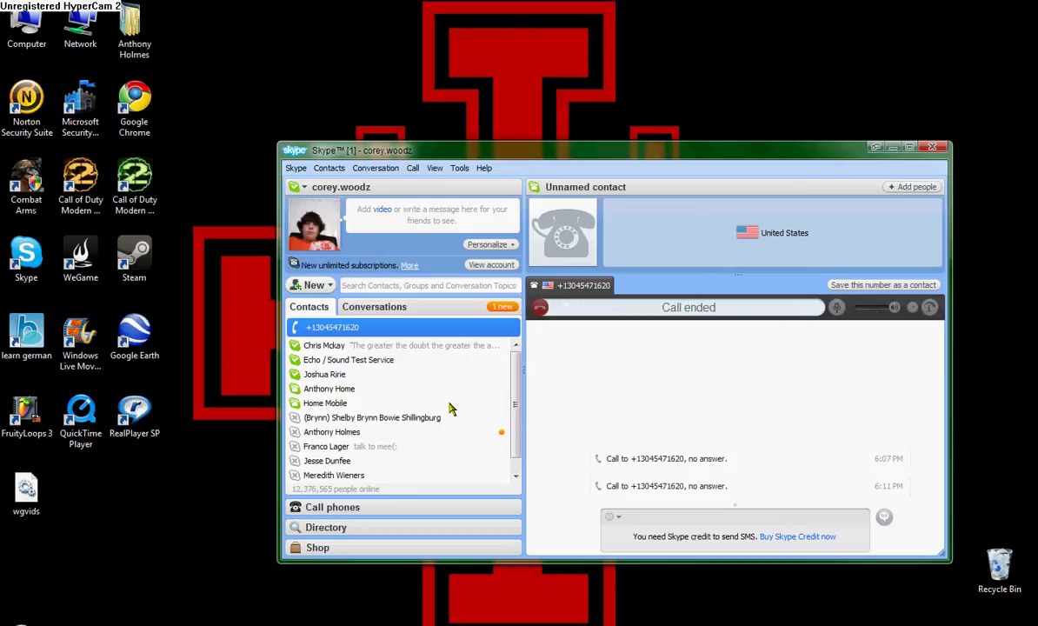
click(343, 508)
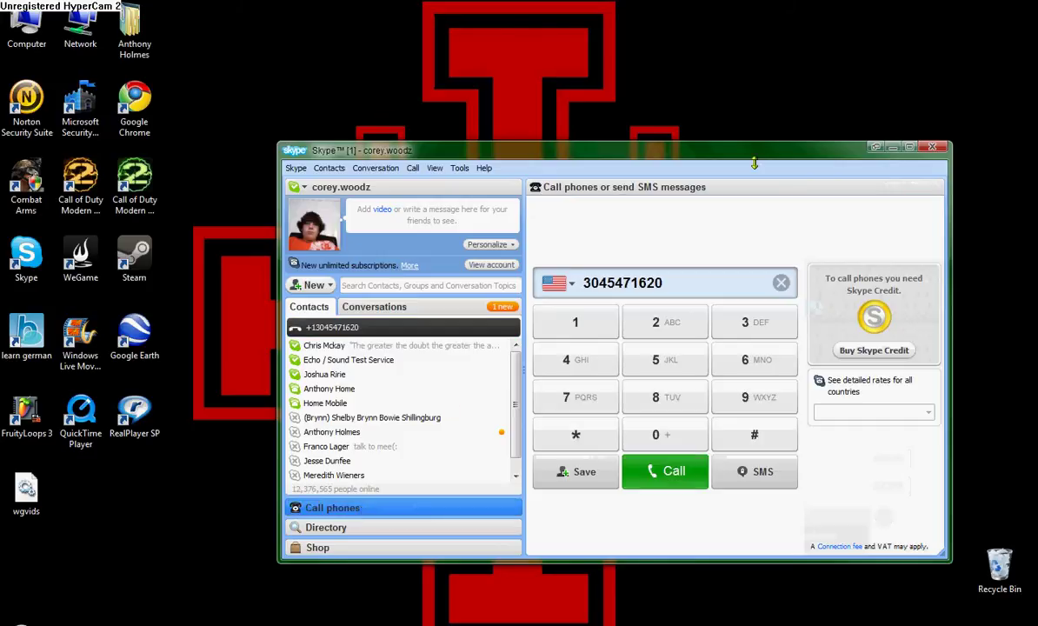
click(659, 323)
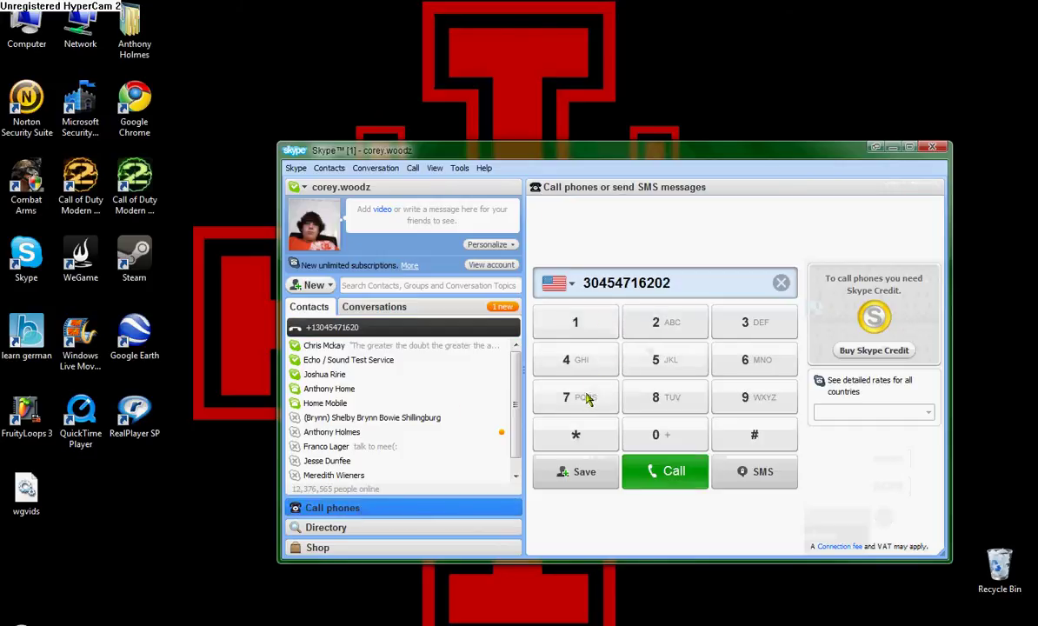
click(584, 396)
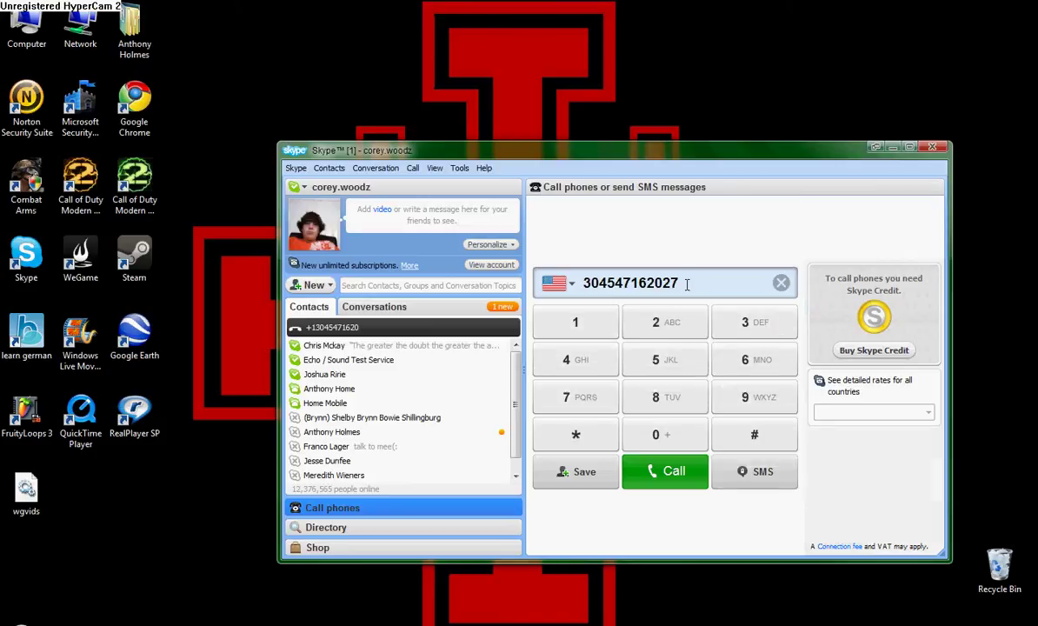
key(BackSpace)
key(BackSpace)
key(BackSpace)
key(BackSpace)
key(BackSpace)
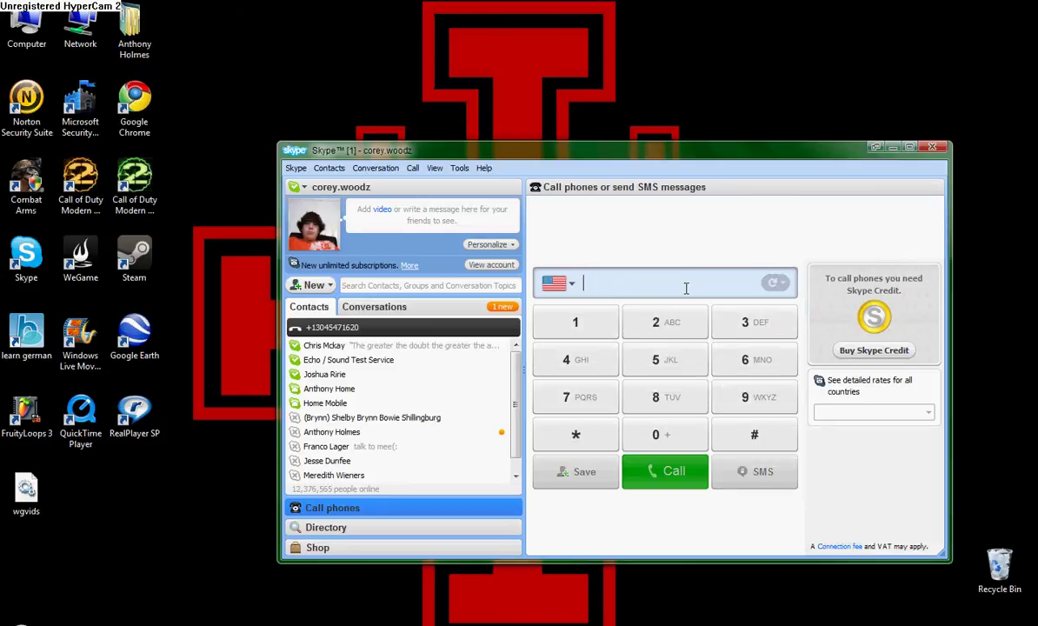
click(663, 332)
click(569, 395)
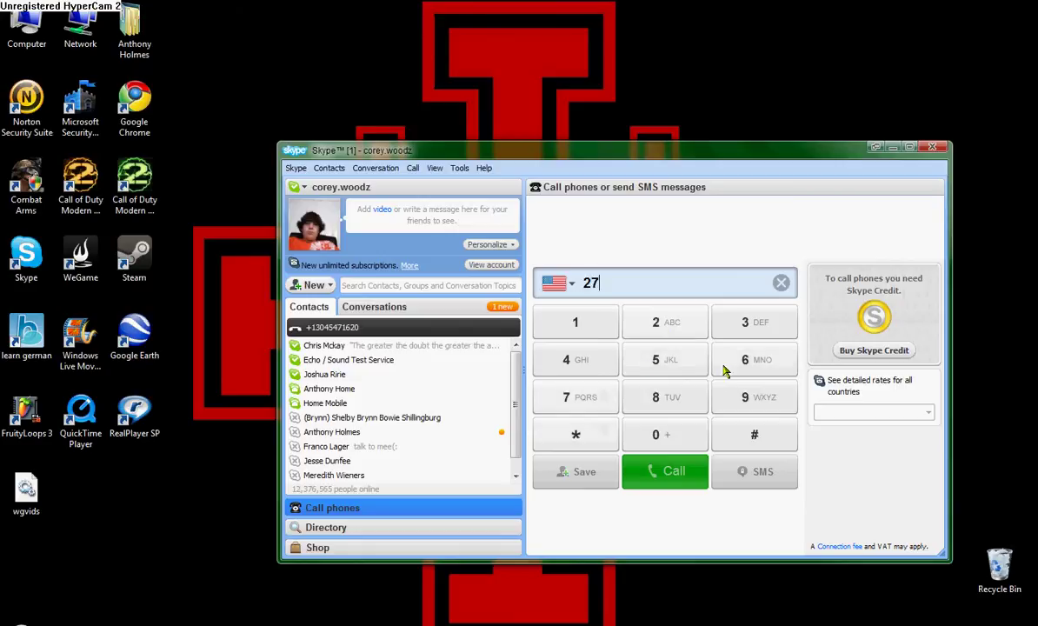
click(749, 367)
click(749, 363)
click(753, 396)
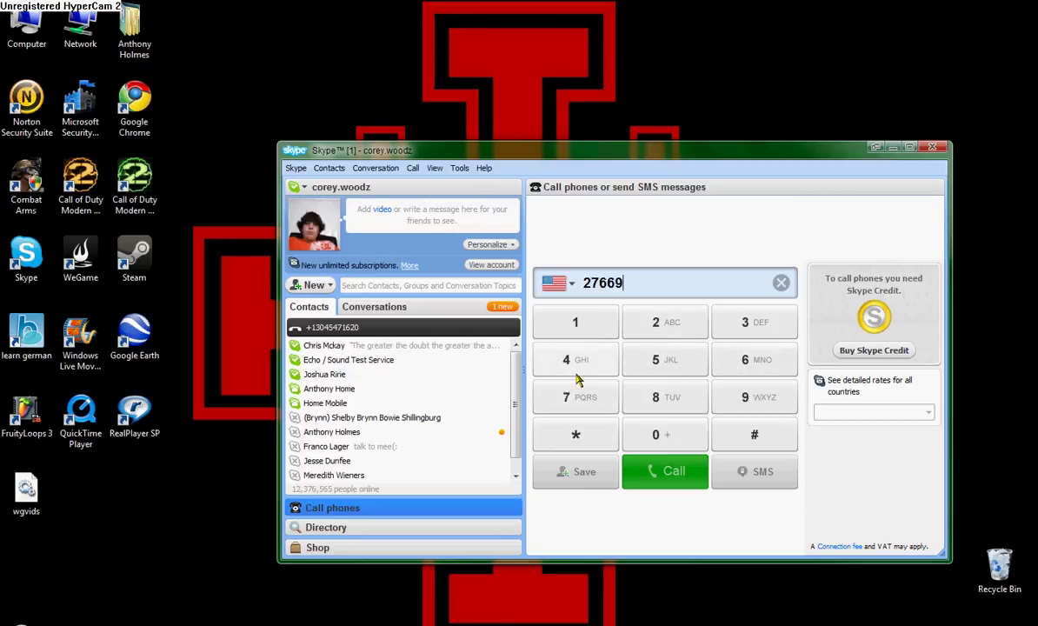
click(579, 364)
click(656, 327)
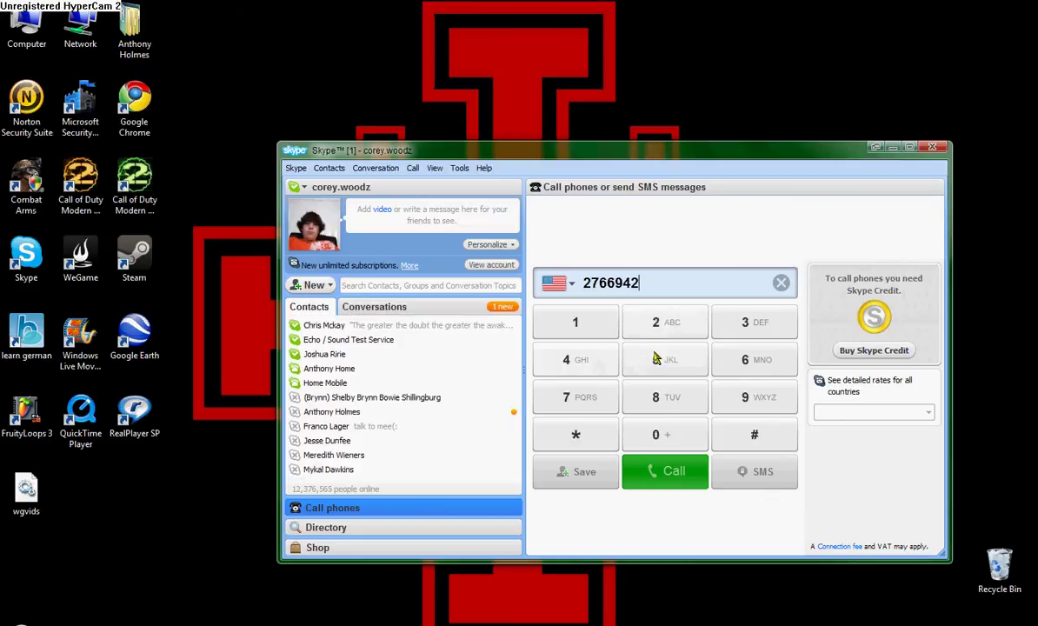
click(654, 365)
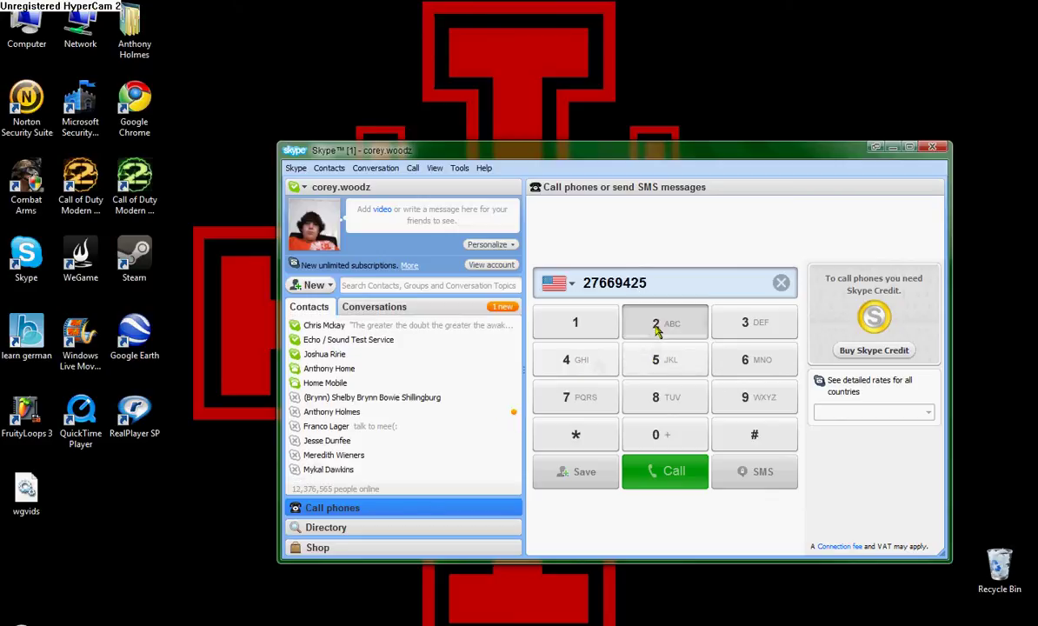
click(655, 327)
click(659, 442)
click(665, 470)
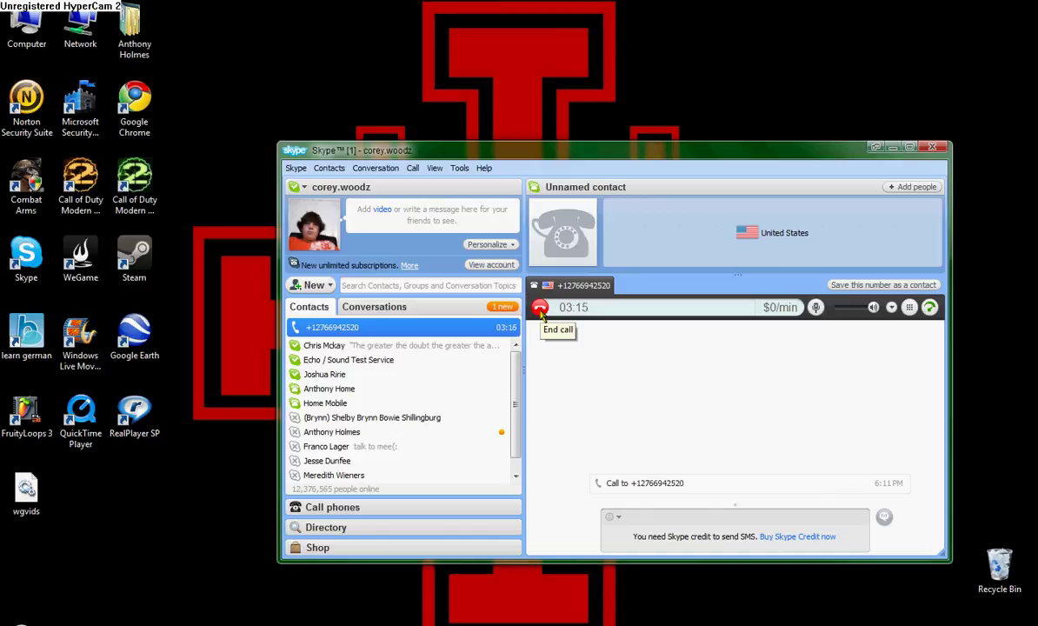
click(540, 309)
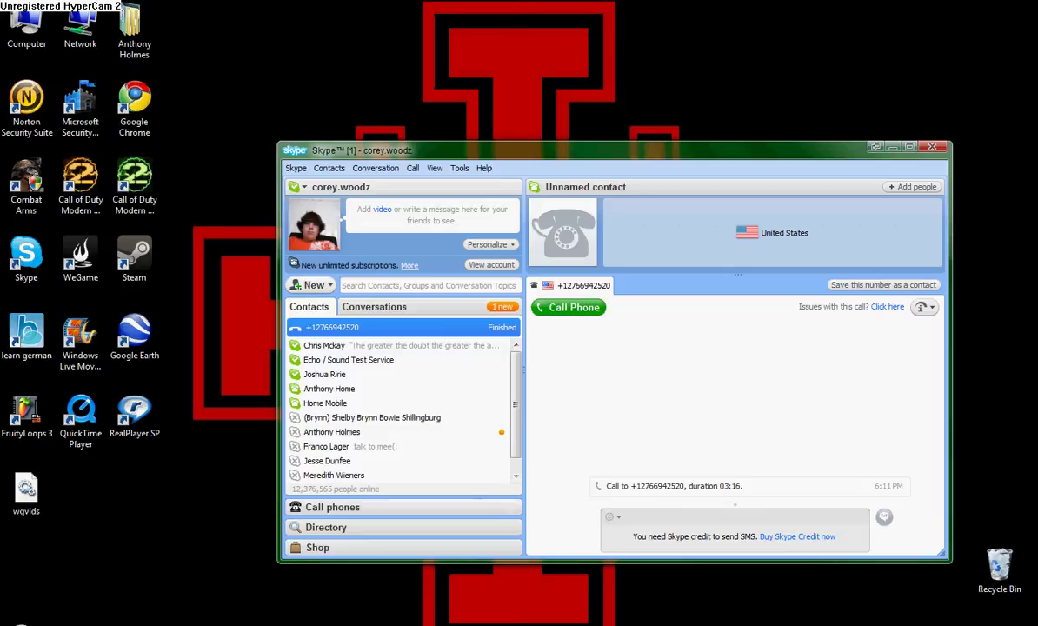
click(484, 539)
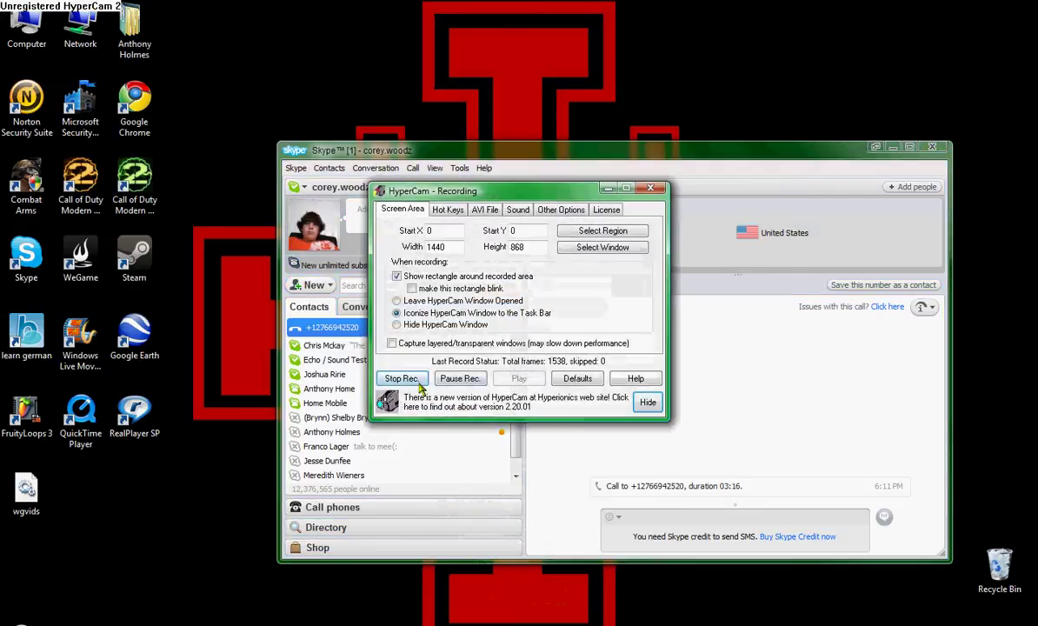